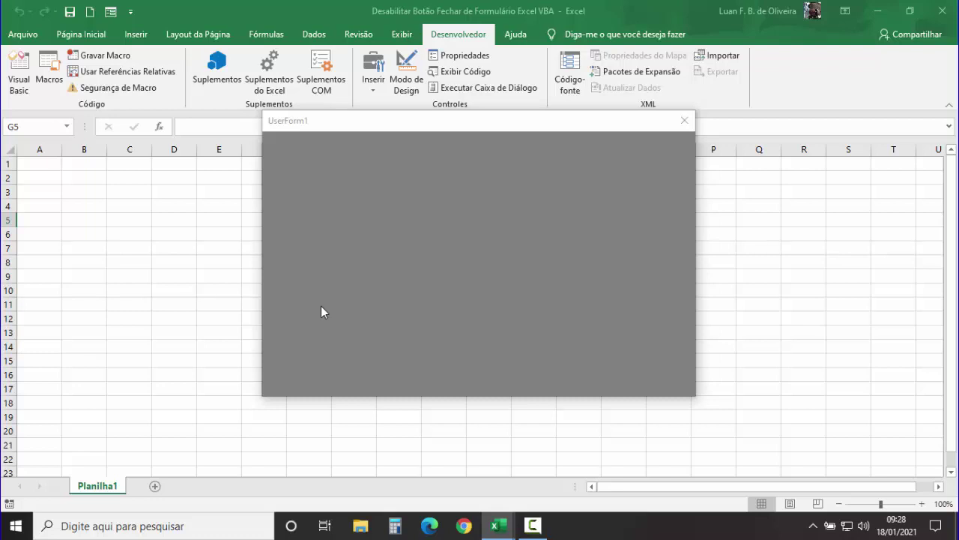
- Bring the running blank UserForm1 into focus over the Excel worksheet
click(686, 122)
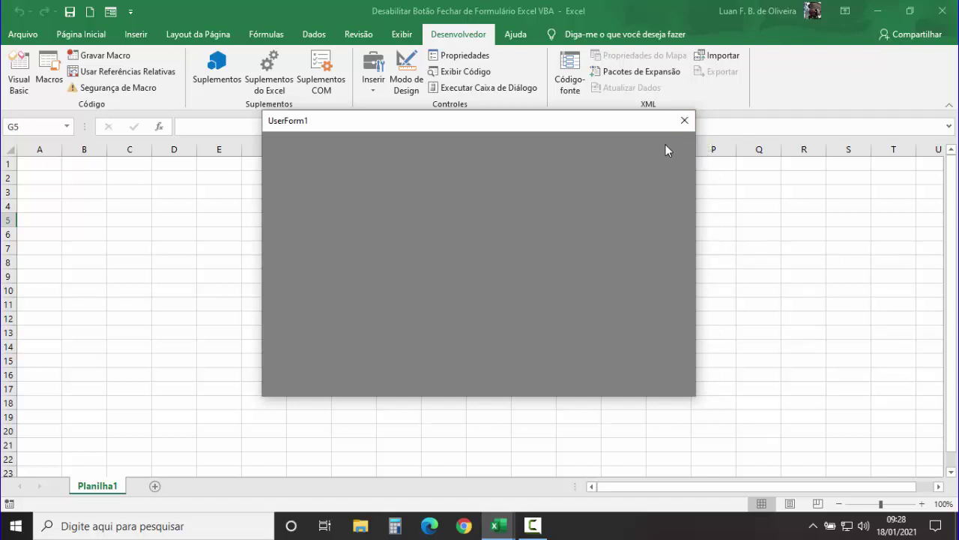
- Close the running UserForm1 and get back to the VBA editor
click(682, 124)
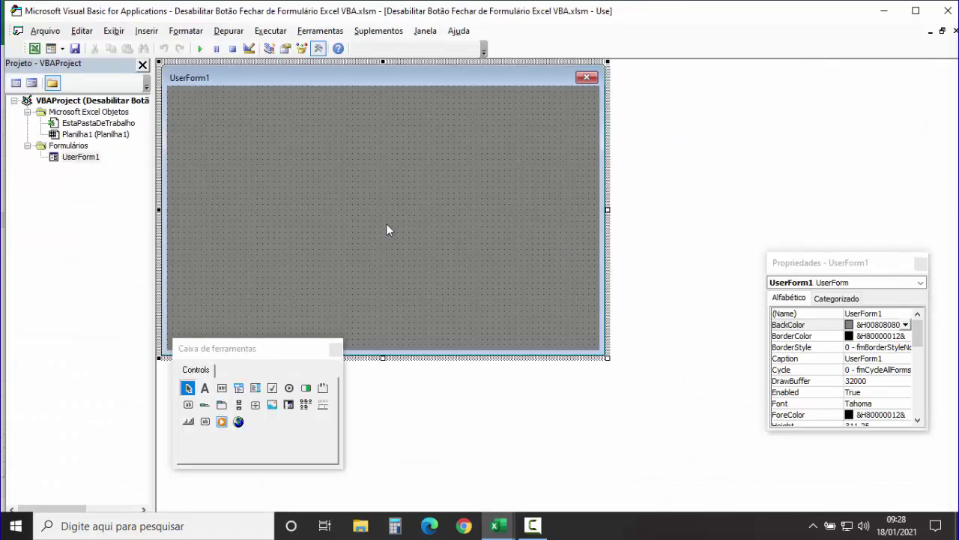
click(34, 48)
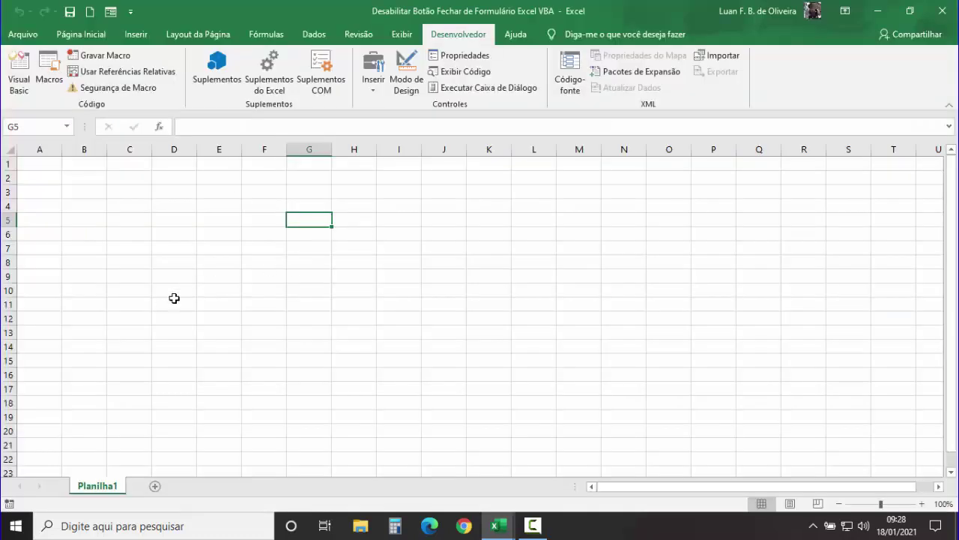
click(15, 75)
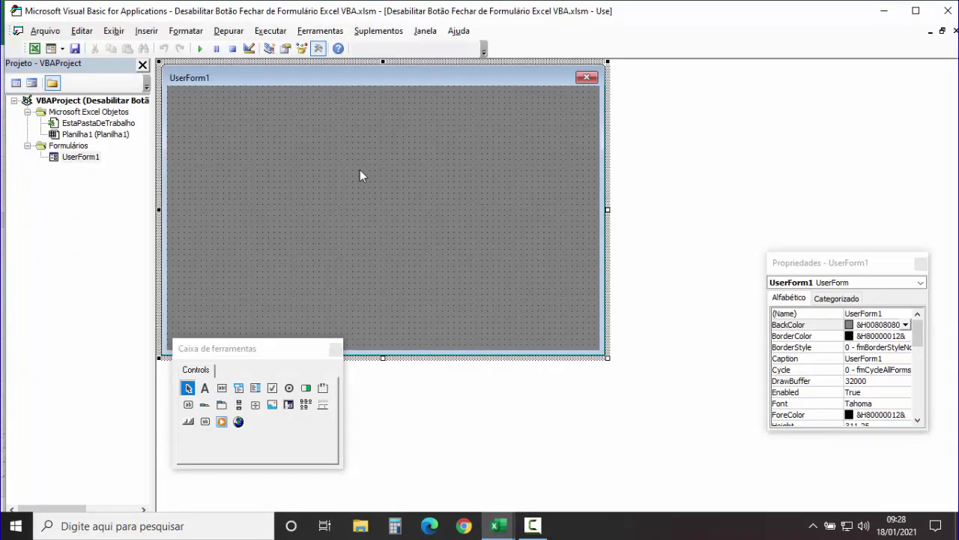
- Add 'Public Fechar As Boolean' as the first line of UserForm1's code, then return to the designer
double_click(360, 174)
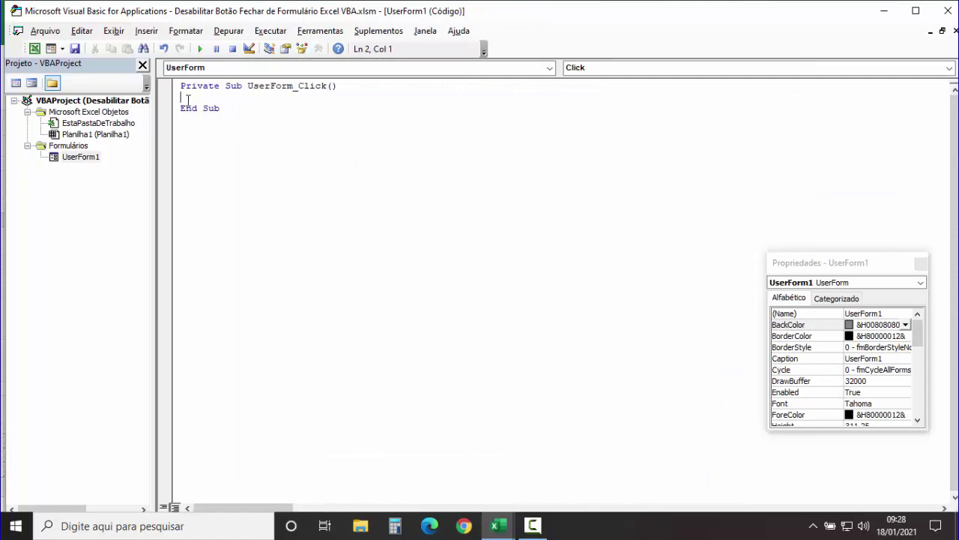
key(Up)
key(Return)
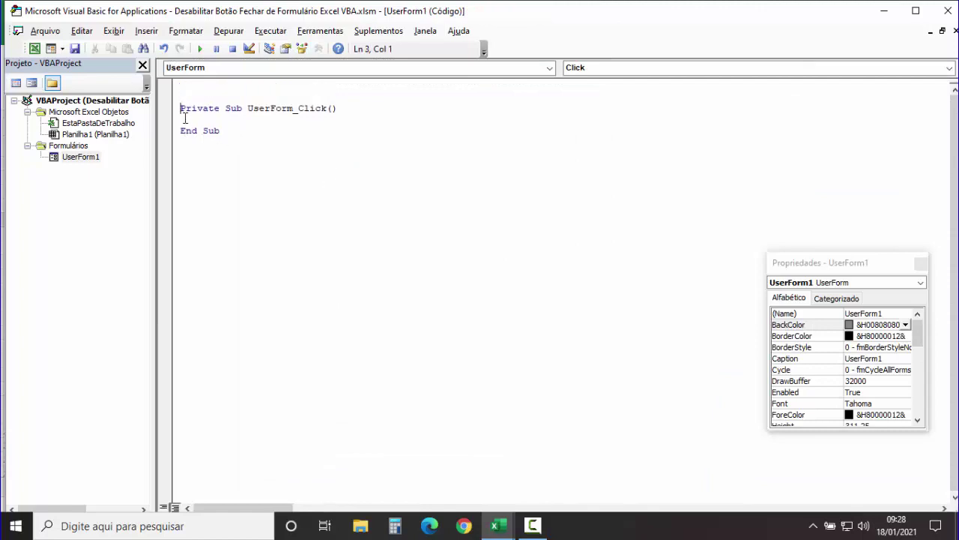
click(191, 92)
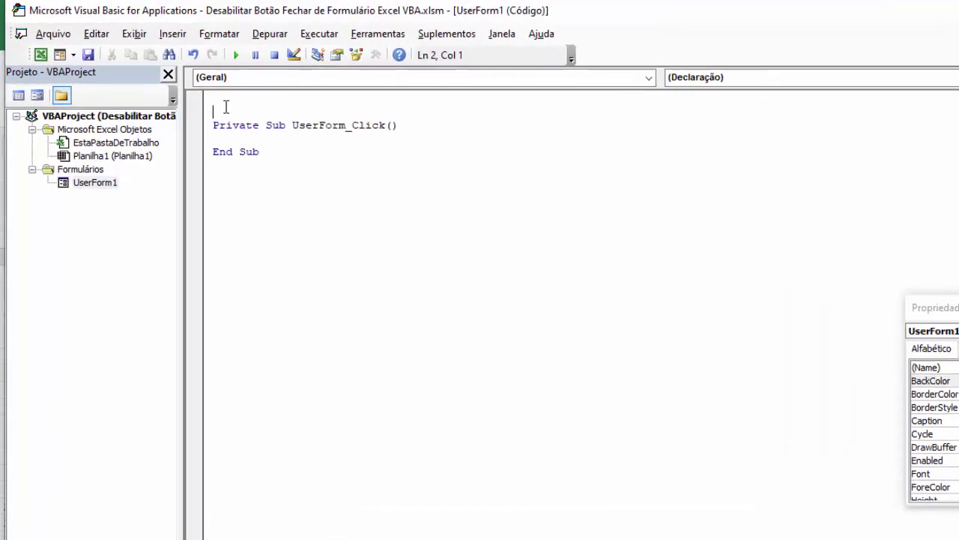
text(Public )
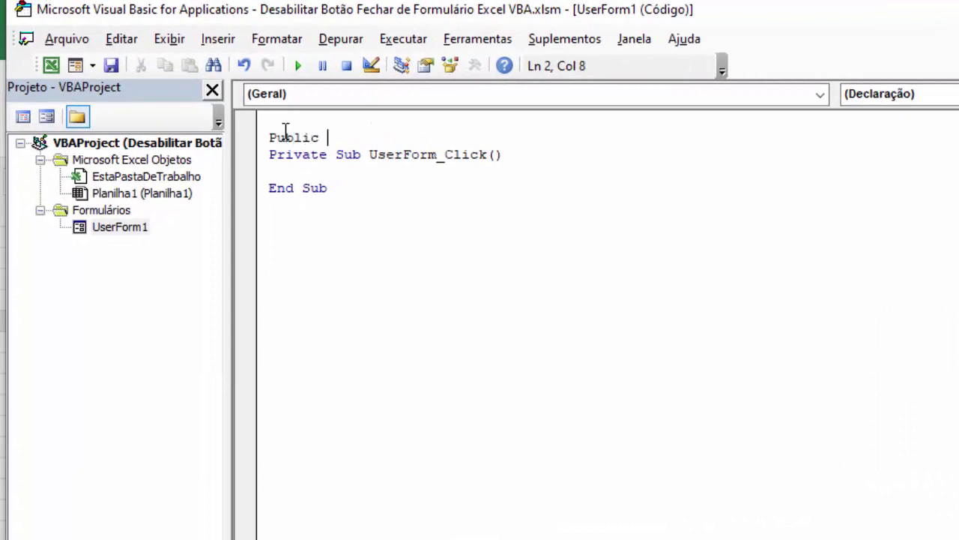
text(Fech)
text(ar as b)
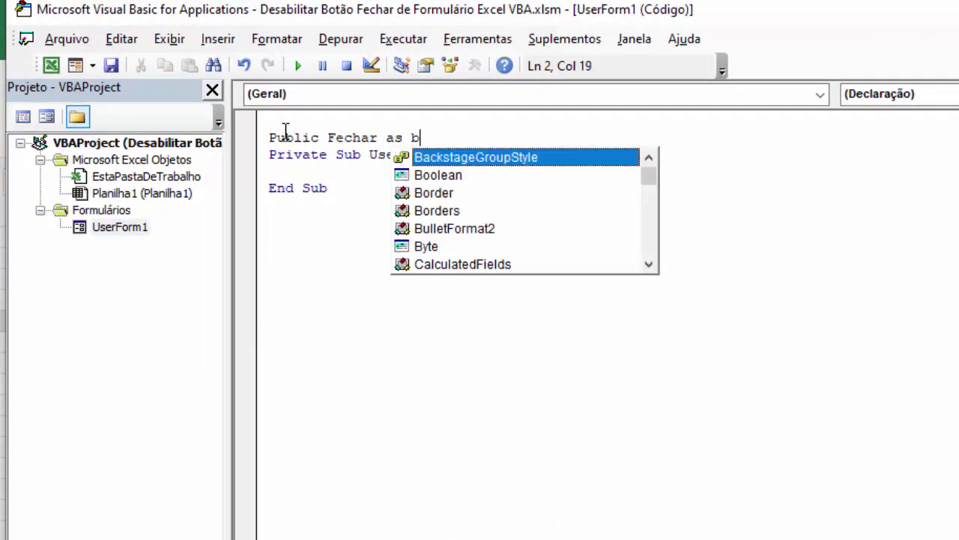
text(oo)
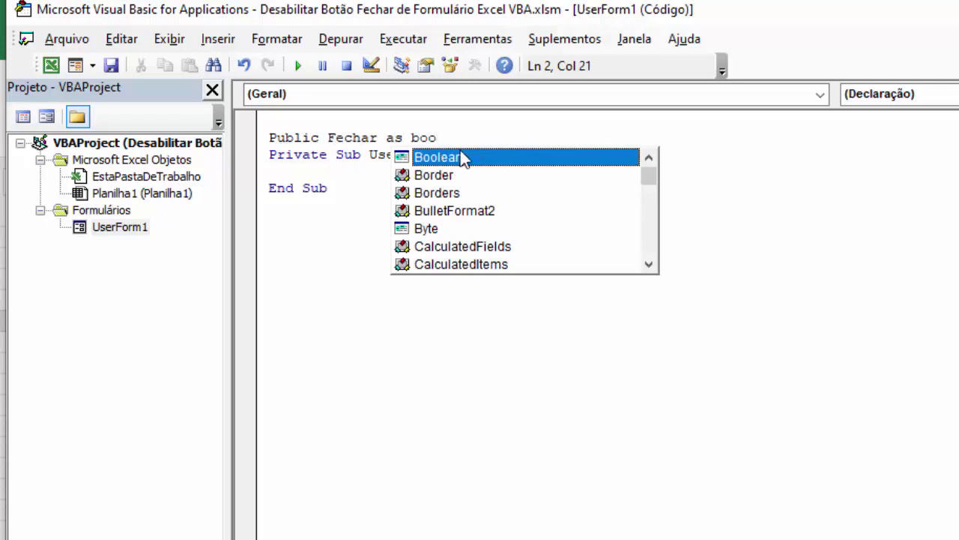
double_click(460, 157)
click(455, 217)
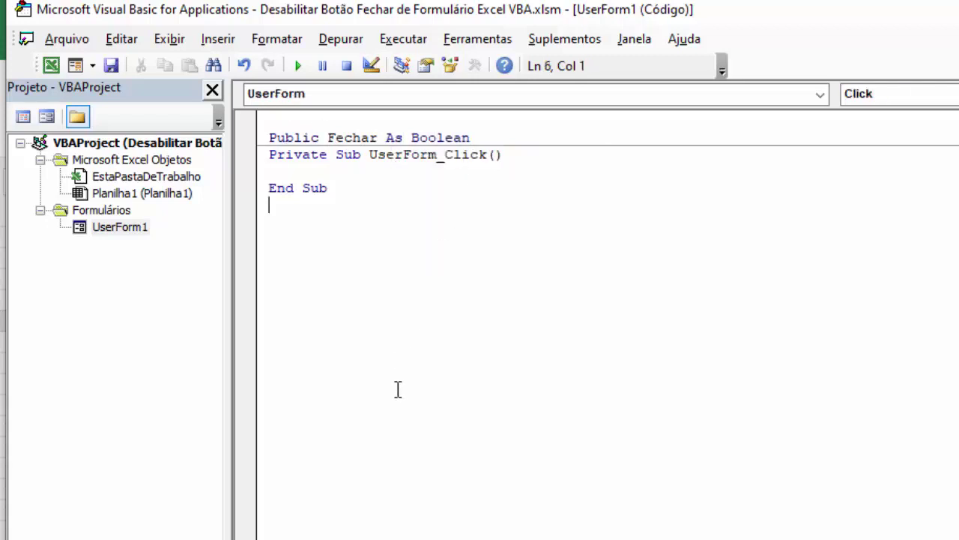
double_click(120, 228)
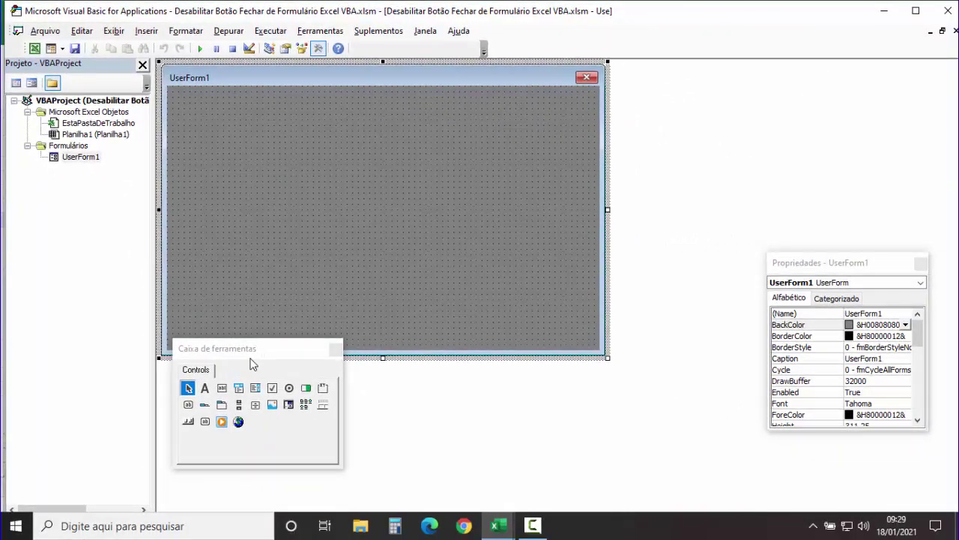
- Move the Toolbox aside and draw a CommandButton on UserForm1
drag(253, 348, 123, 159)
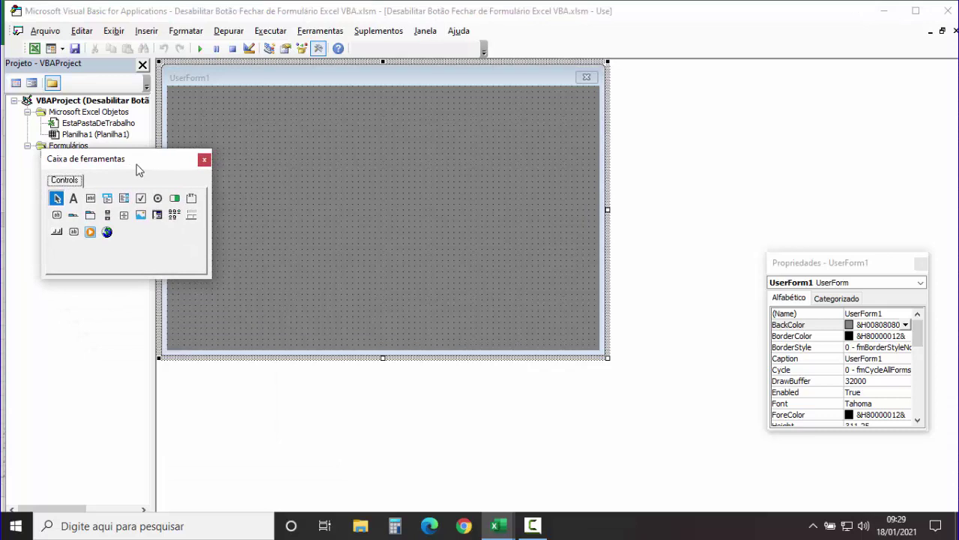
click(56, 215)
click(365, 193)
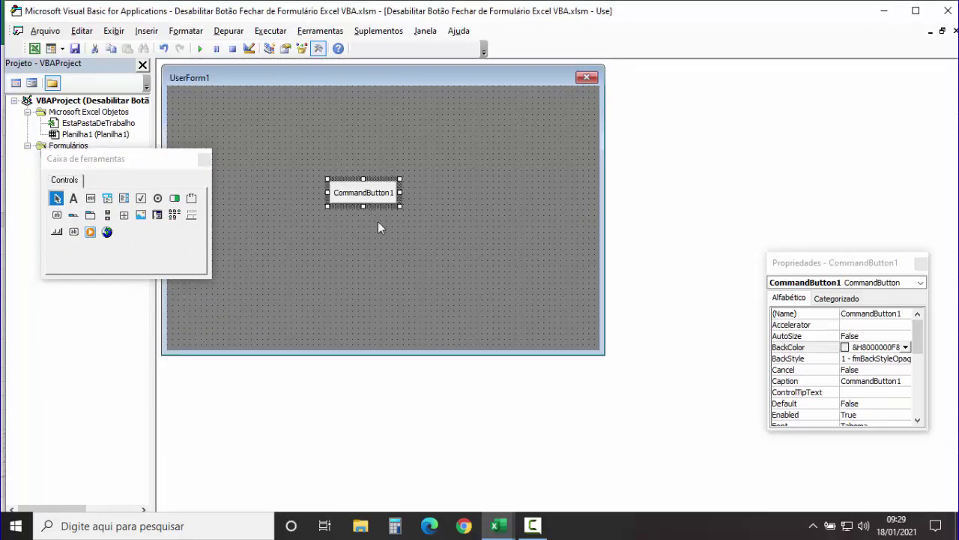
- Caption the button FECHAR and open its CommandButton1_Click procedure
click(885, 381)
double_click(886, 381)
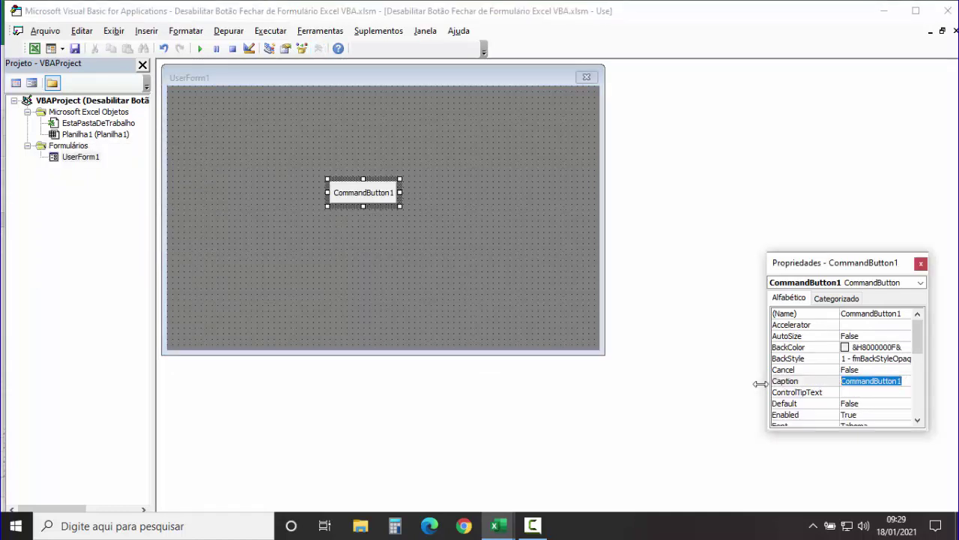
text(FECHAR)
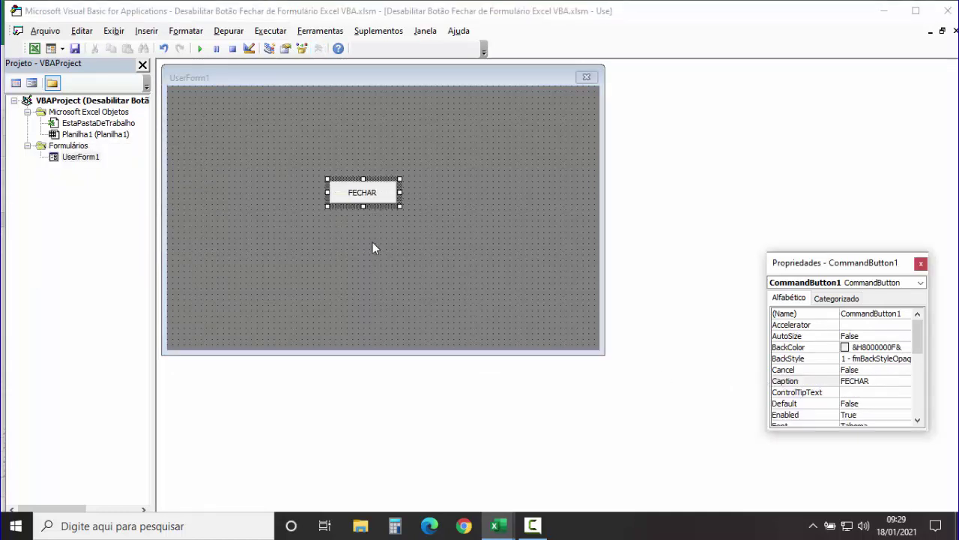
click(356, 211)
double_click(362, 200)
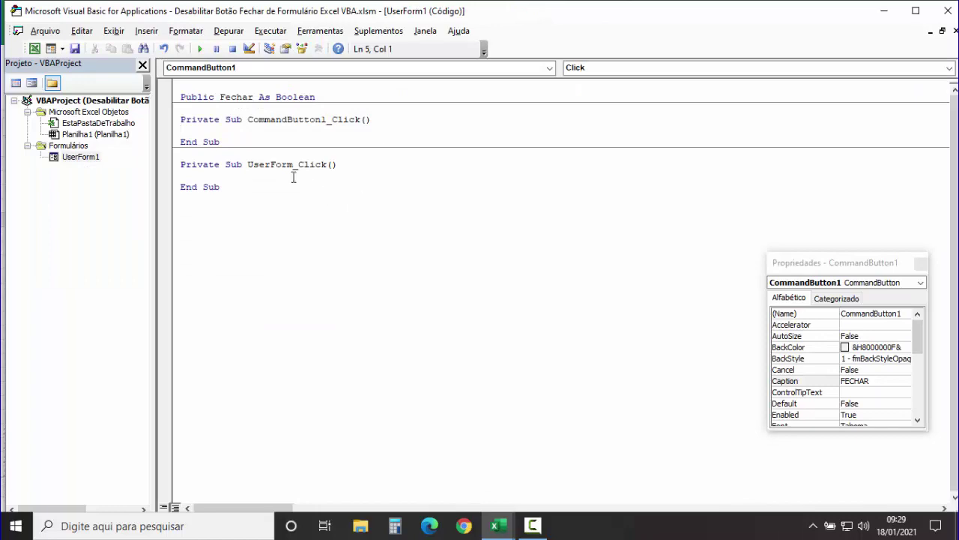
- Make CommandButton1_Click set Fechar = True and then run Unload Me
key(Return)
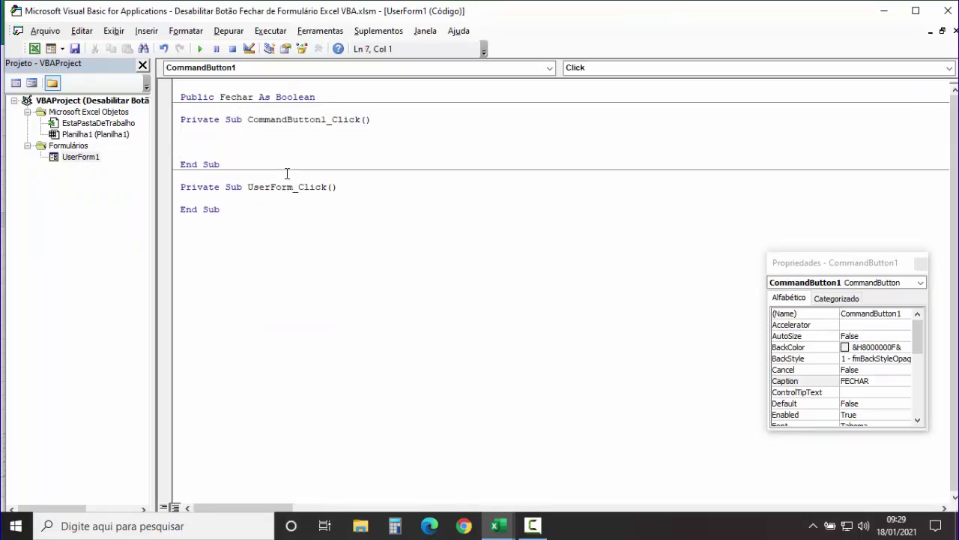
drag(253, 96, 223, 88)
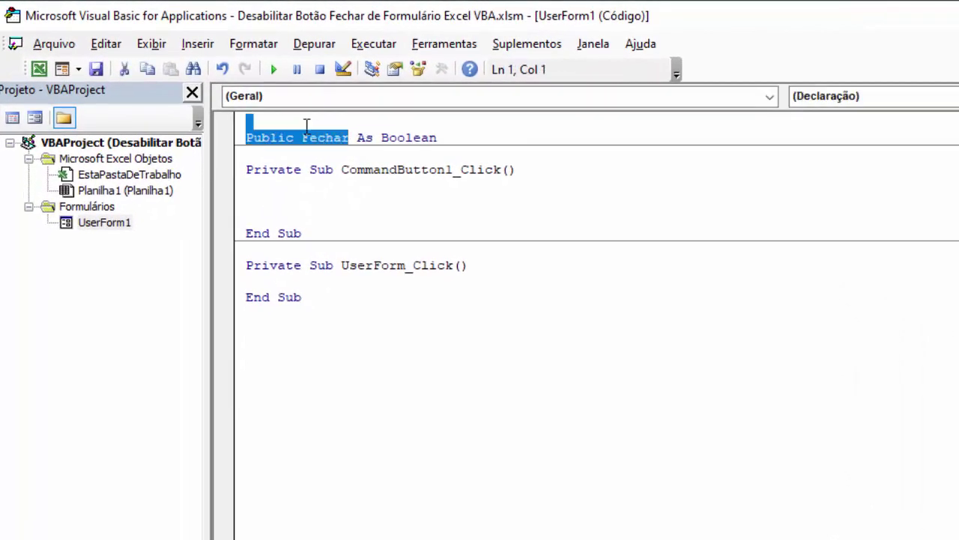
drag(307, 125, 302, 137)
key(ctrl+c)
click(278, 199)
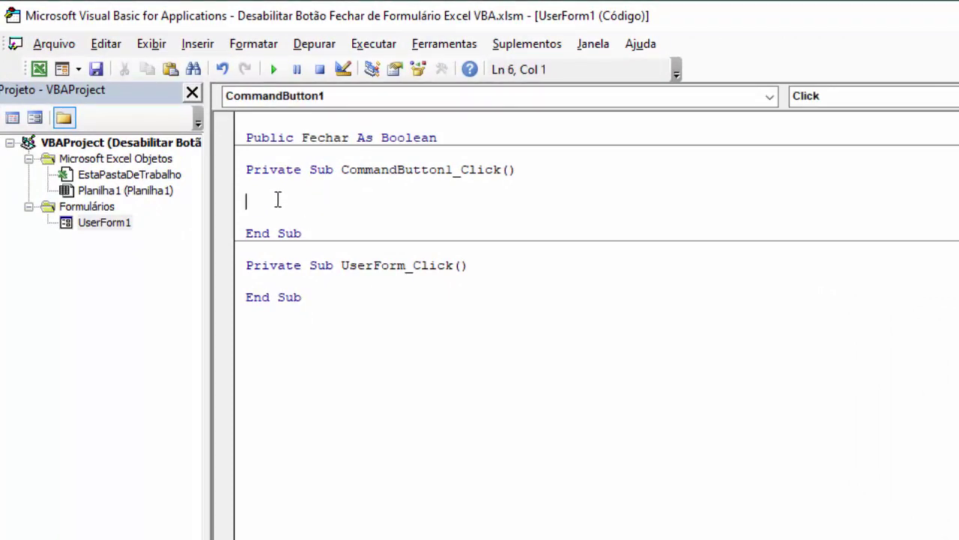
key(ctrl+v)
text(= TRU)
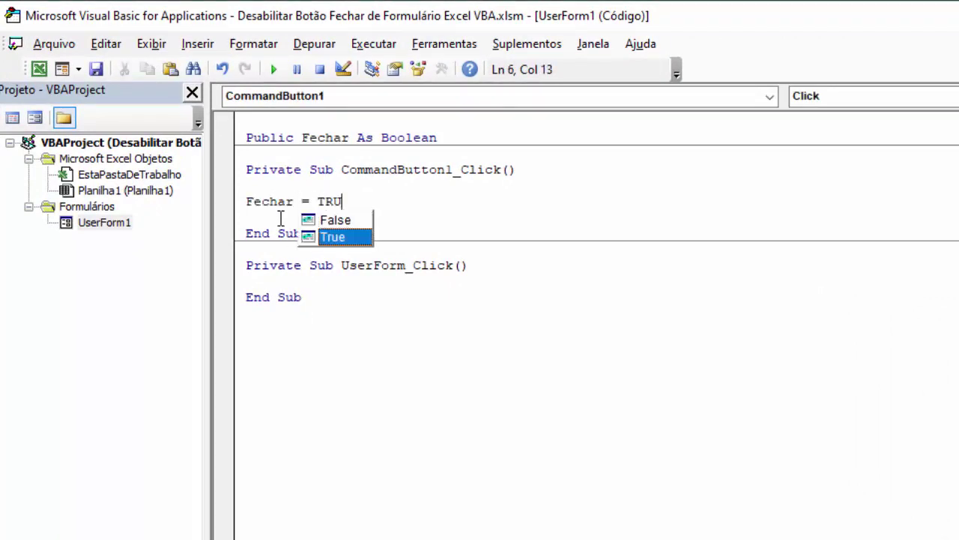
text(E)
key(Delete)
key(Return)
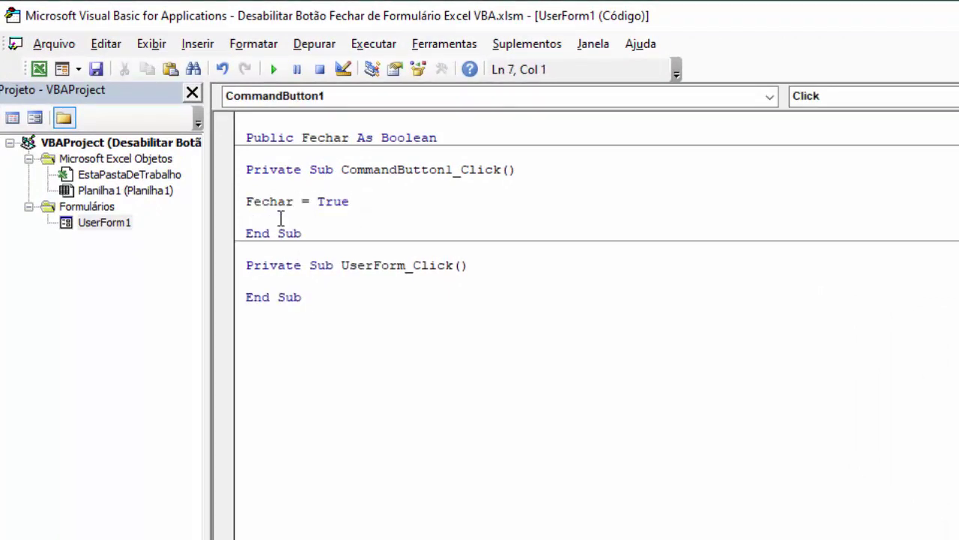
text(UNLOAD ME)
key(Return)
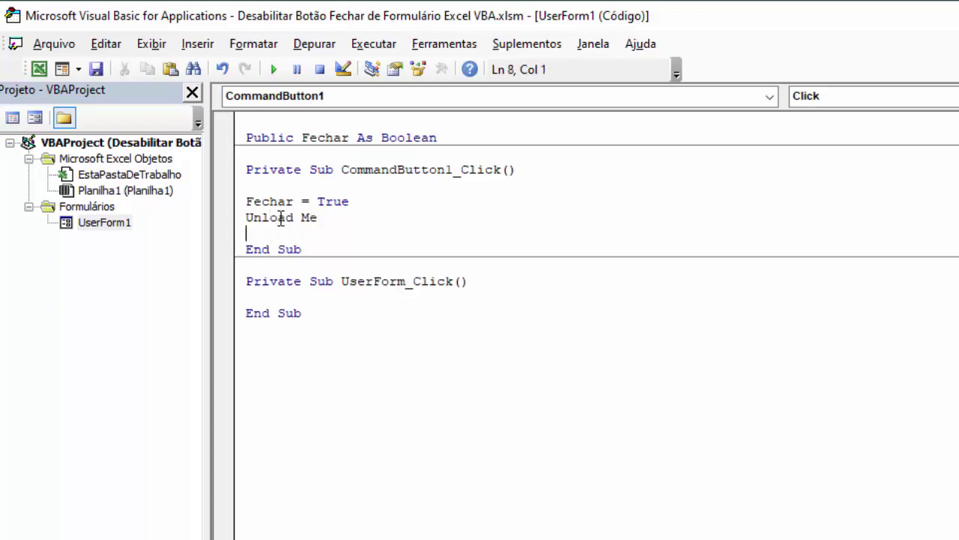
- Return to the UserForm1 designer and open the form's own code
double_click(109, 224)
click(366, 198)
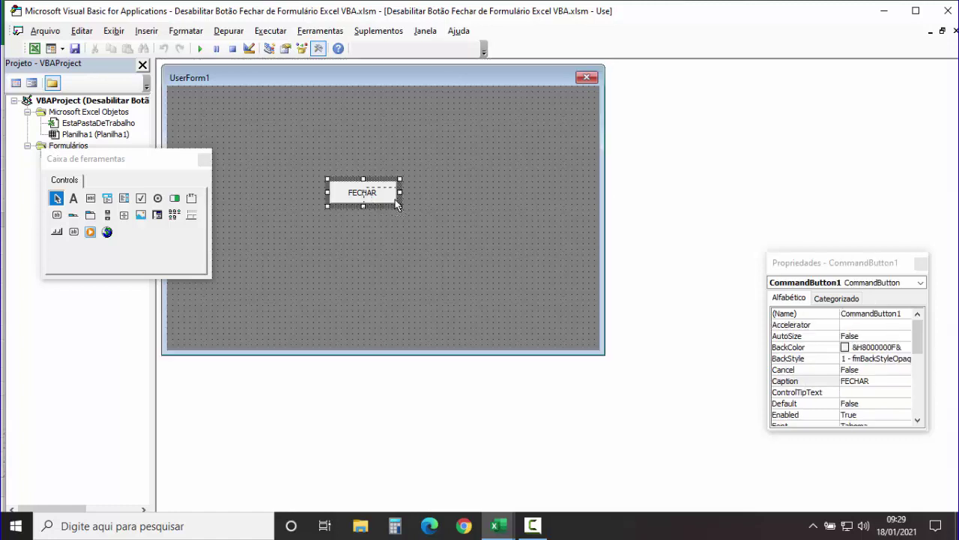
click(321, 212)
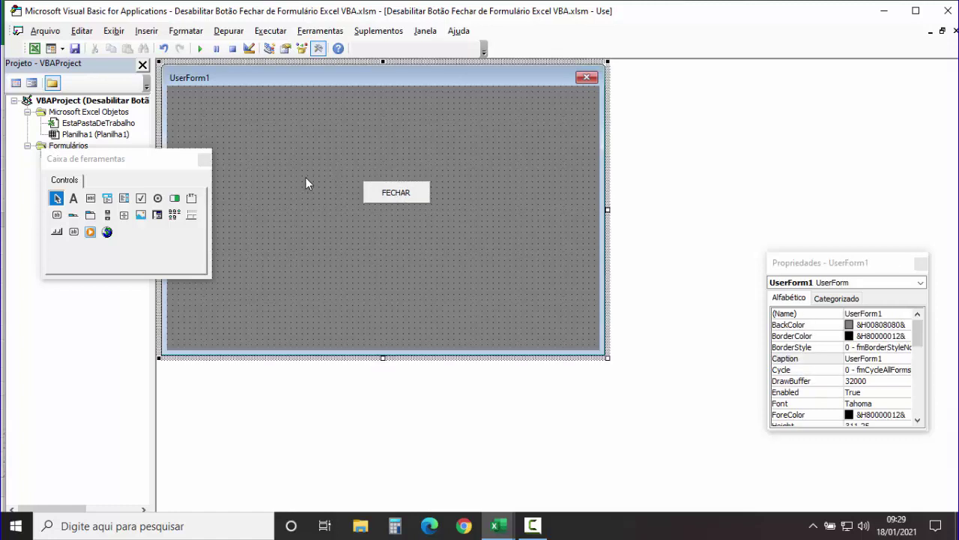
double_click(305, 178)
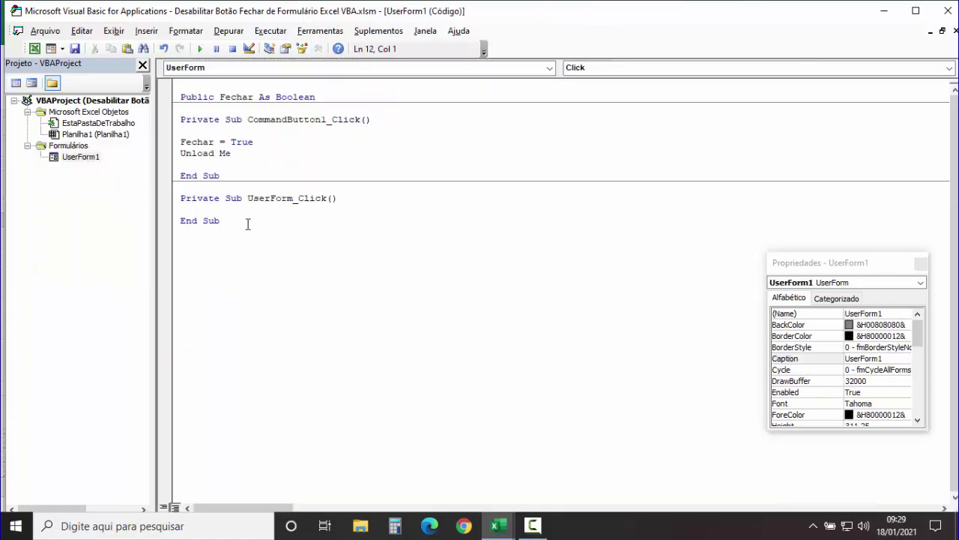
- Add a UserForm_QueryClose procedure and begin an 'If Fechar = False Then' line inside it
click(948, 69)
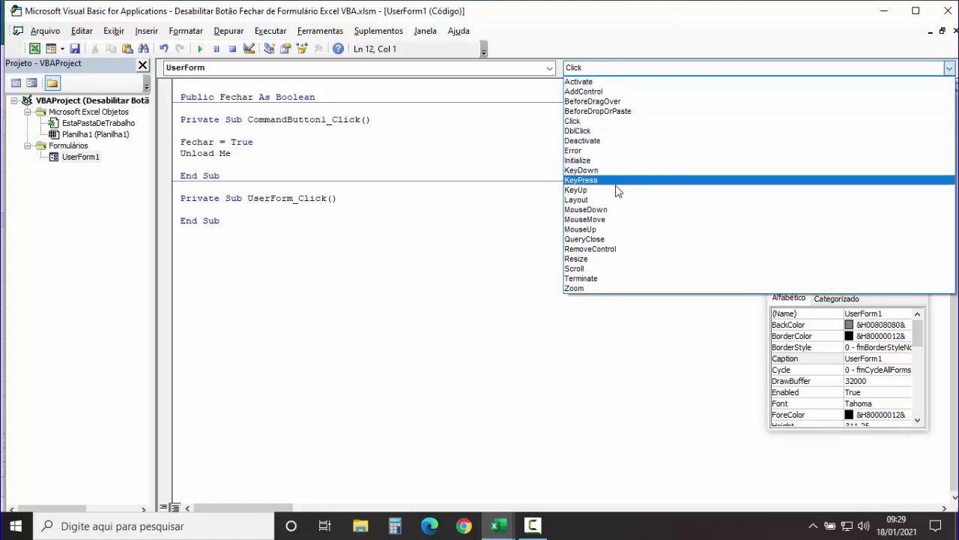
click(593, 239)
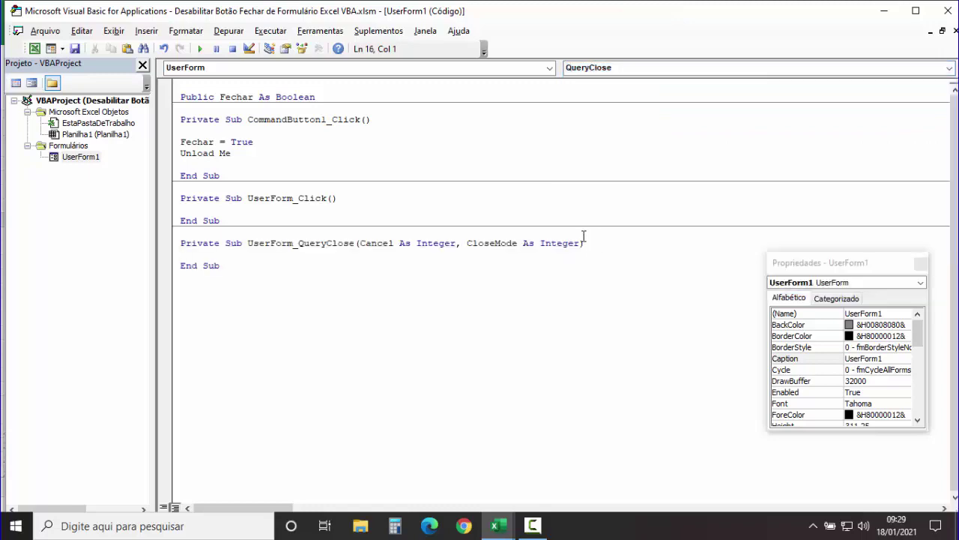
key(Return)
key(Return)
key(Return)
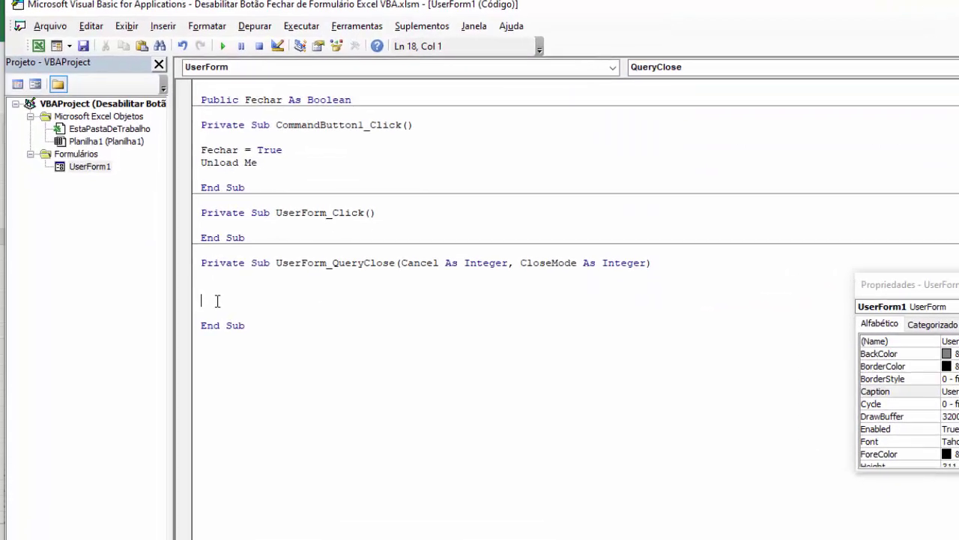
text(if )
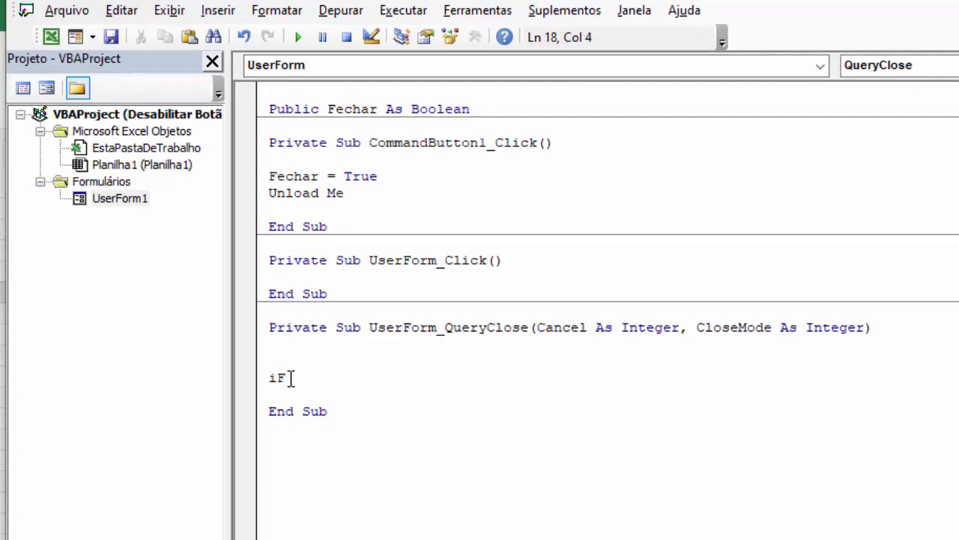
text(Fechar )
text( = fal)
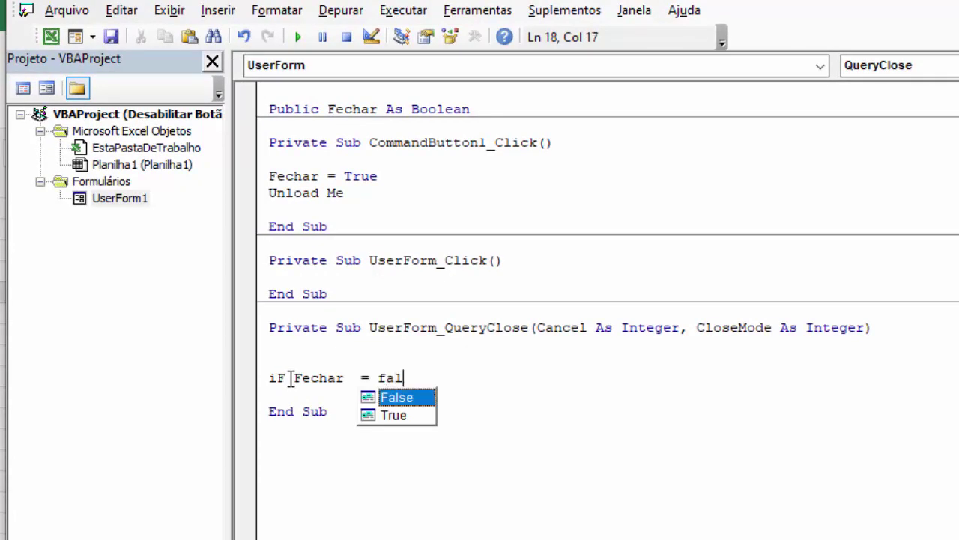
text(se then)
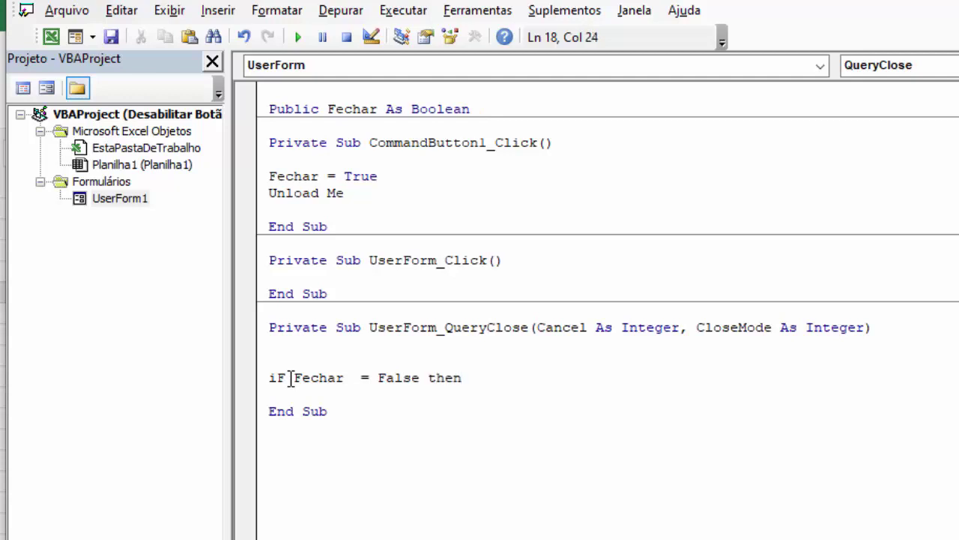
- Close the If Fechar = False Then line with End If, leaving a blank line inside
key(Return)
key(Return)
text(end )
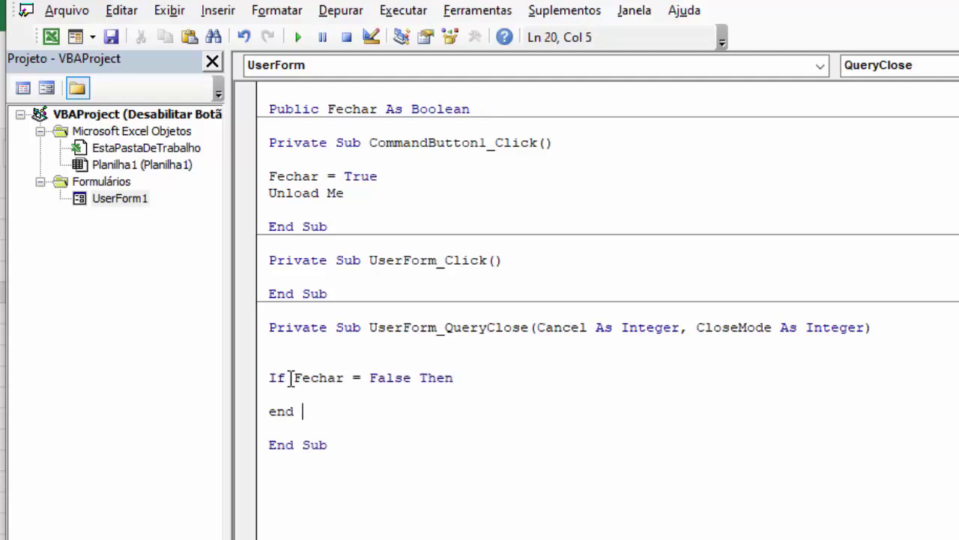
text(if)
key(Return)
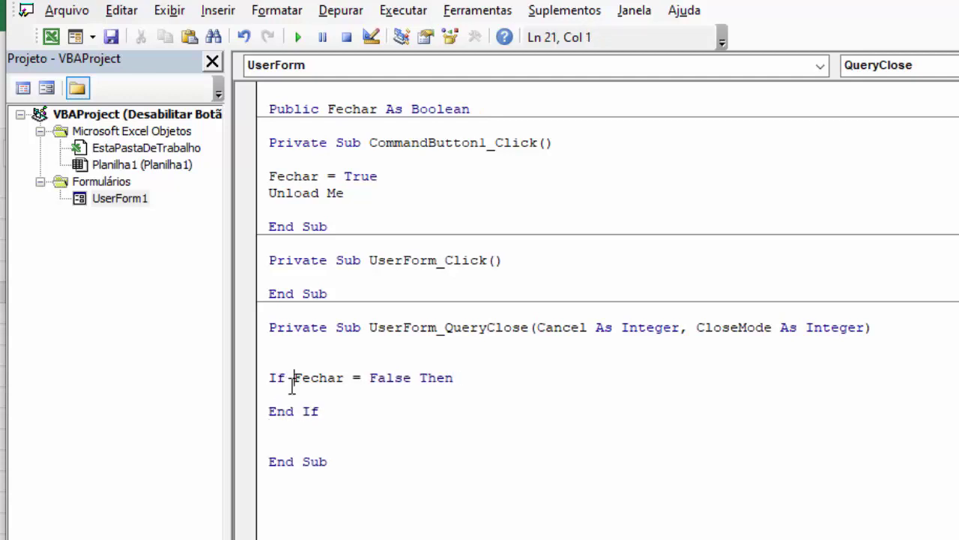
click(293, 377)
click(326, 396)
drag(392, 175, 343, 178)
click(289, 393)
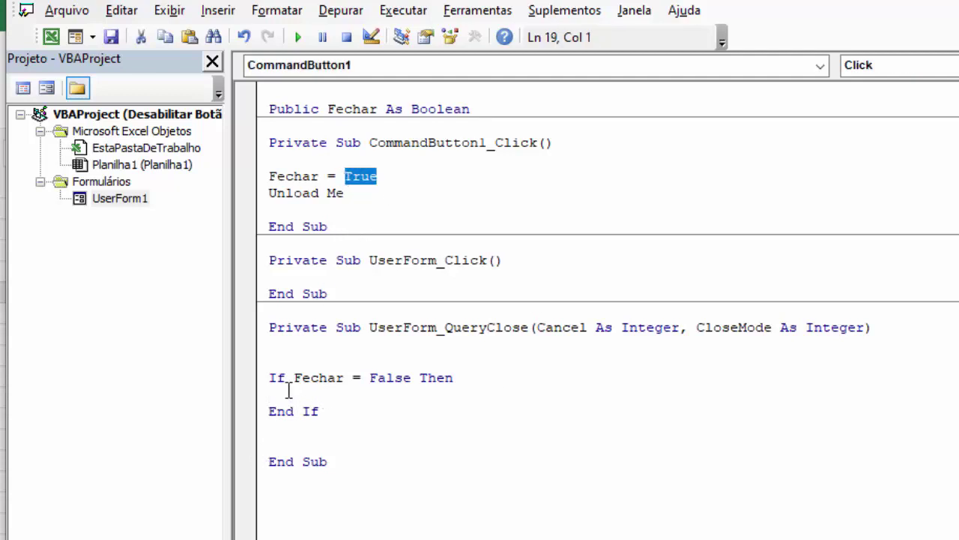
key(Return)
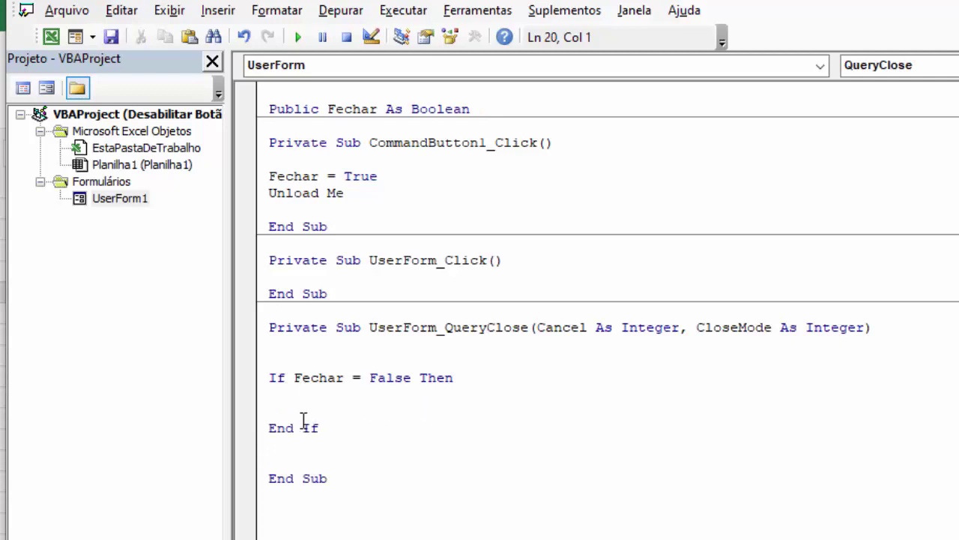
- Inside the If, add MsgBox "Clique no botão fechar do formulário!", vbCritical, "FECHAR" and Cancel = True
text(Msgbox )
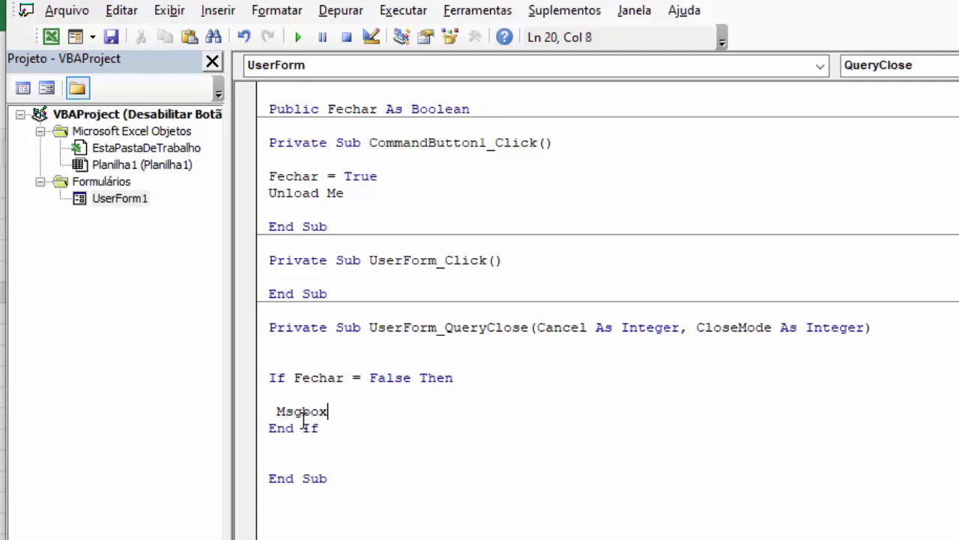
text(")
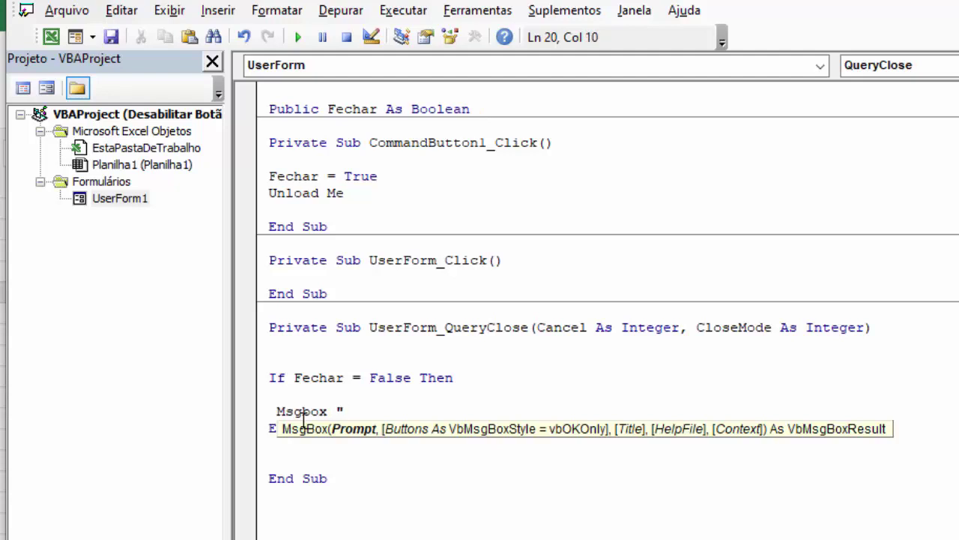
text(Clique no )
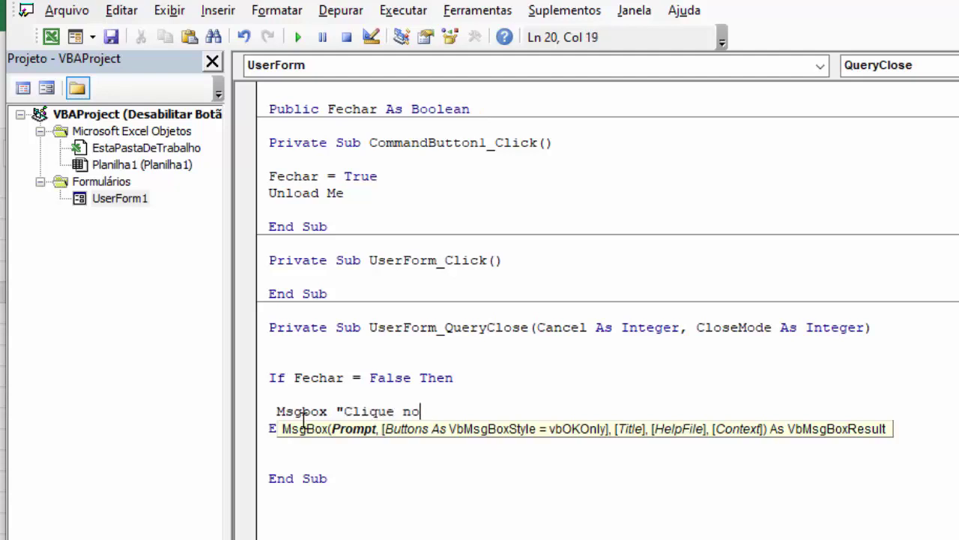
text(botão )
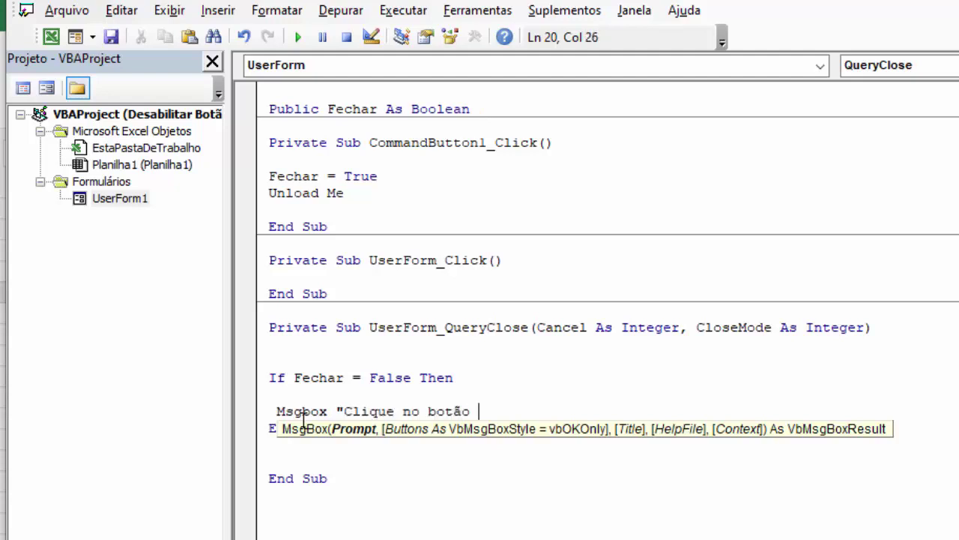
text(fechar do fo)
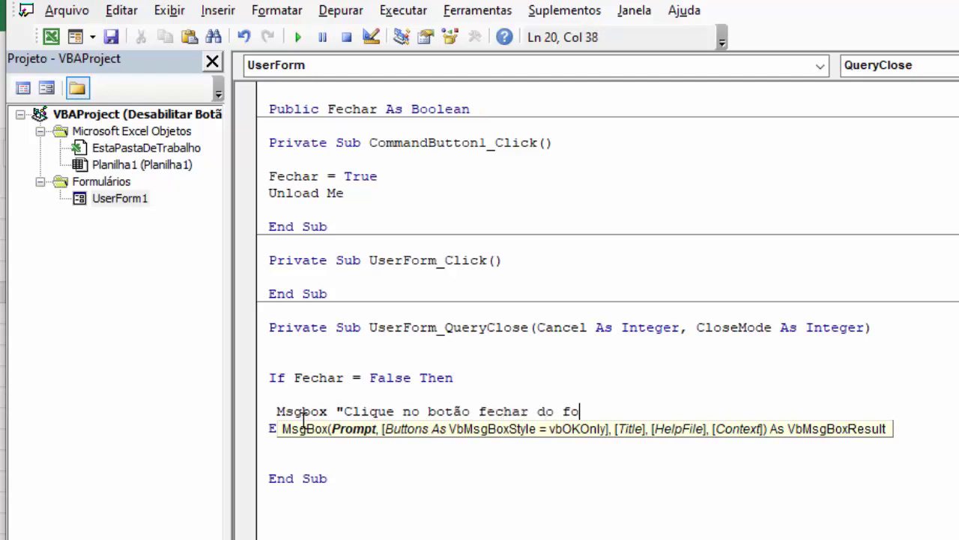
text(rmulário)
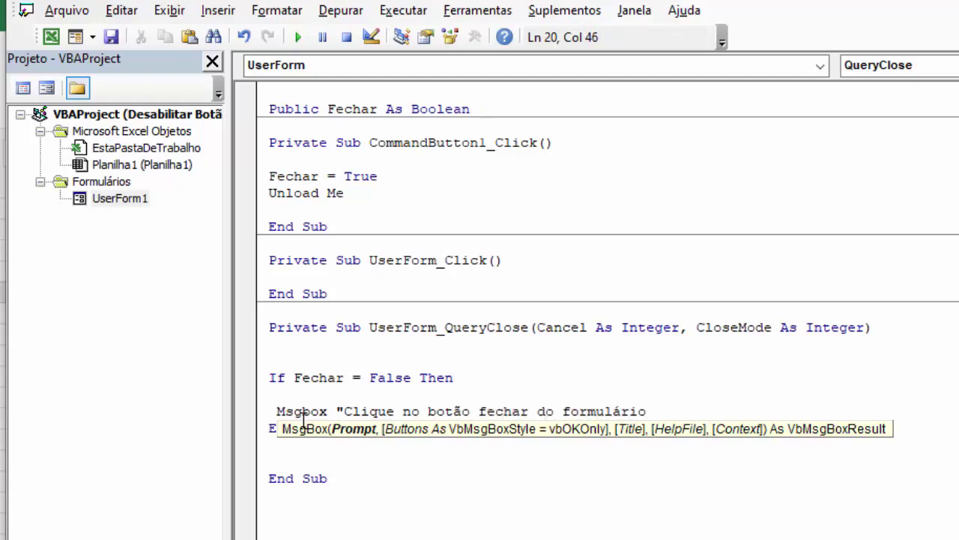
text(!")
text(,v)
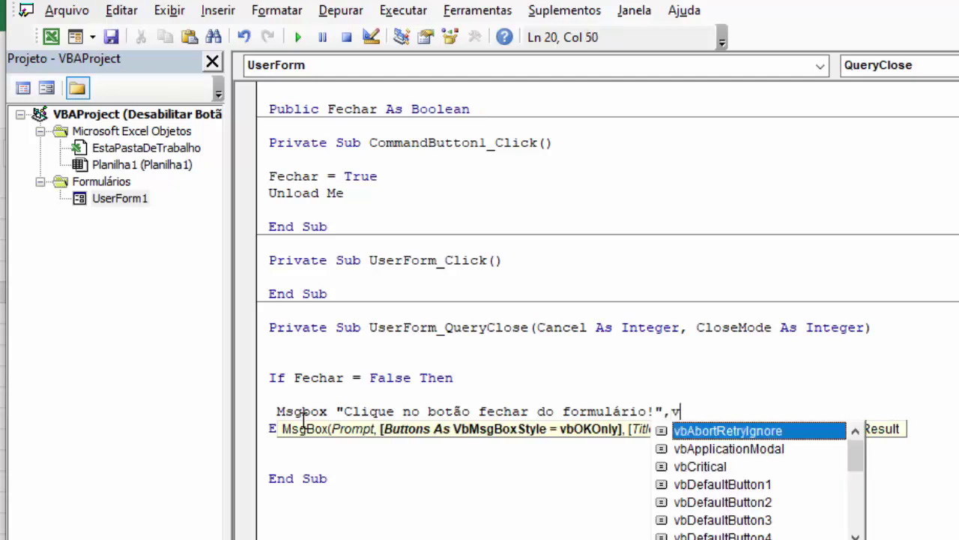
text(bCritic)
key(space)
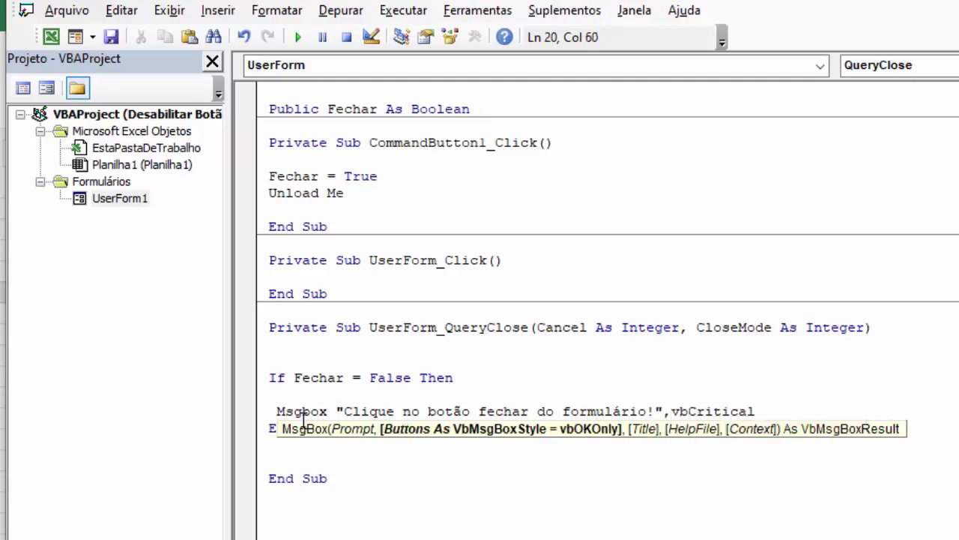
key(BackSpace)
text(, ")
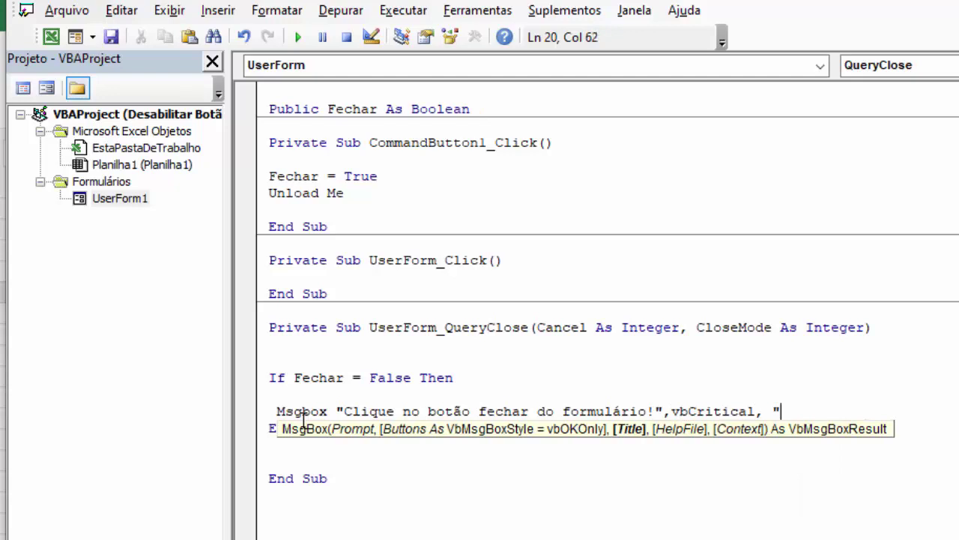
text(FECHAR)
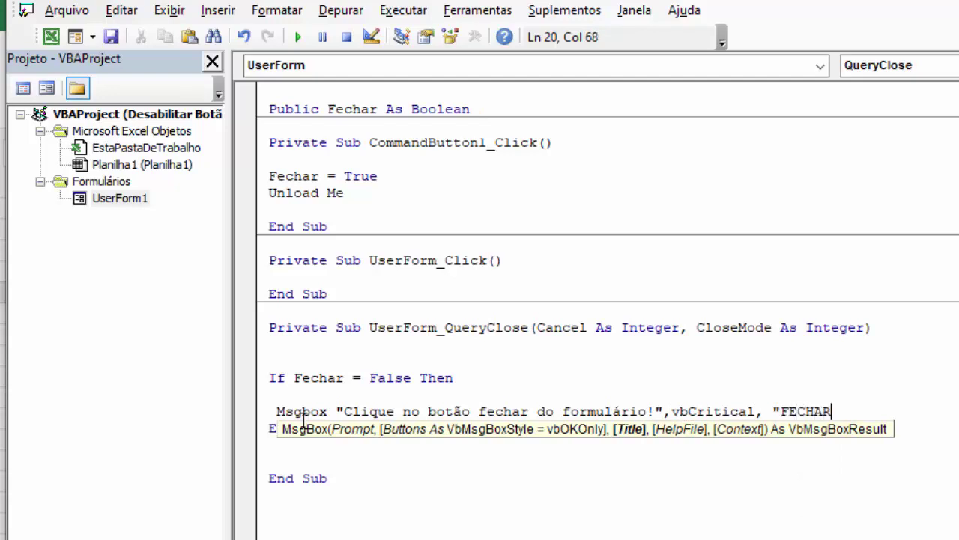
key(Return)
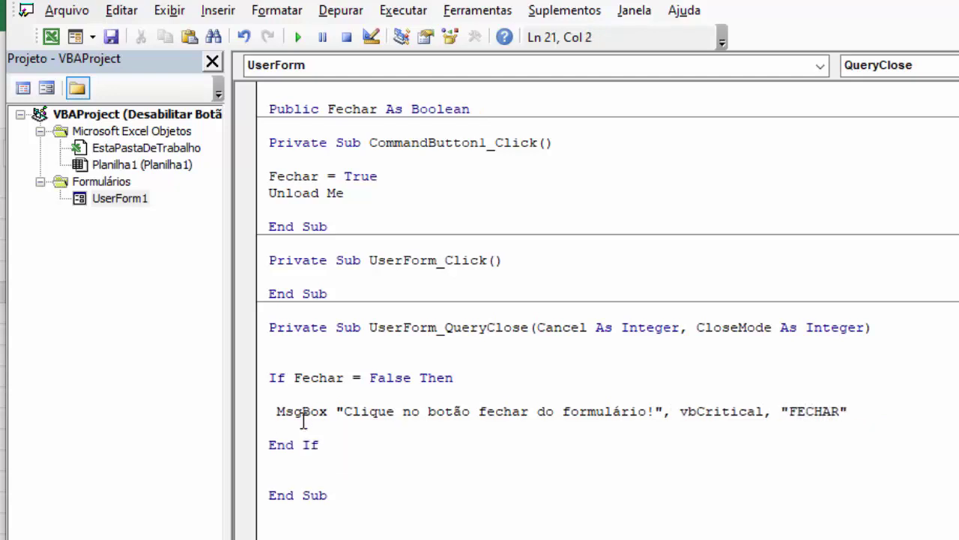
text(CANCEL = )
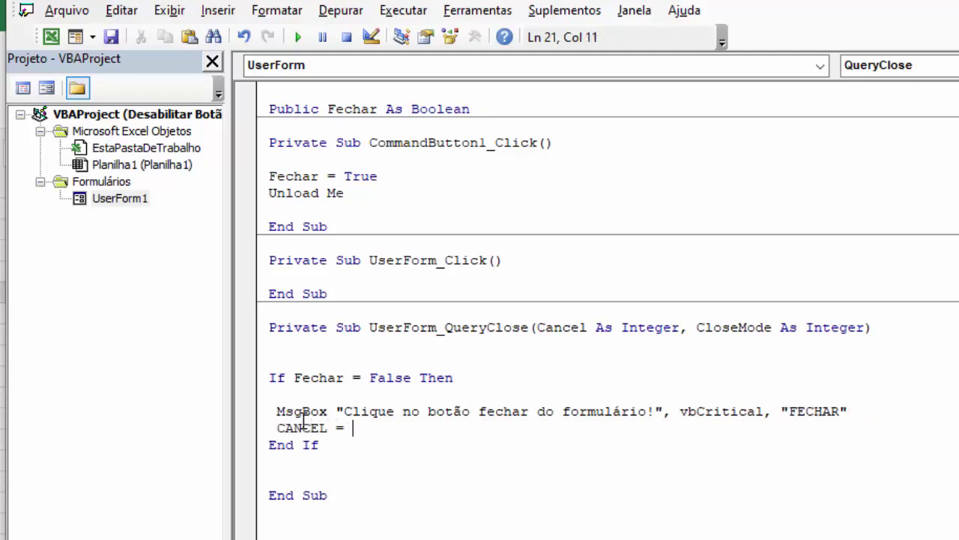
text(TRUE)
- Finish the Cancel = True line, then delete the empty UserForm_Click sub and blank first line
key(Return)
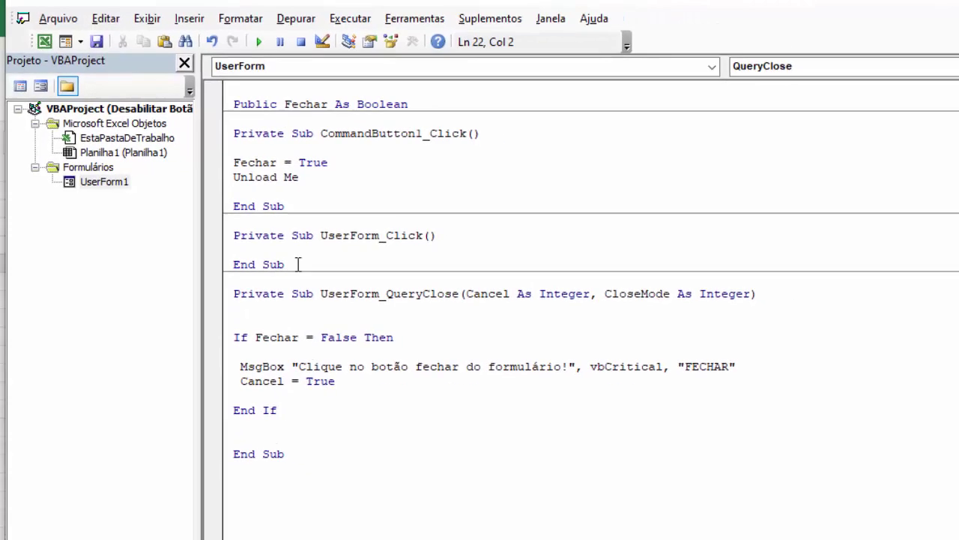
drag(225, 220, 186, 202)
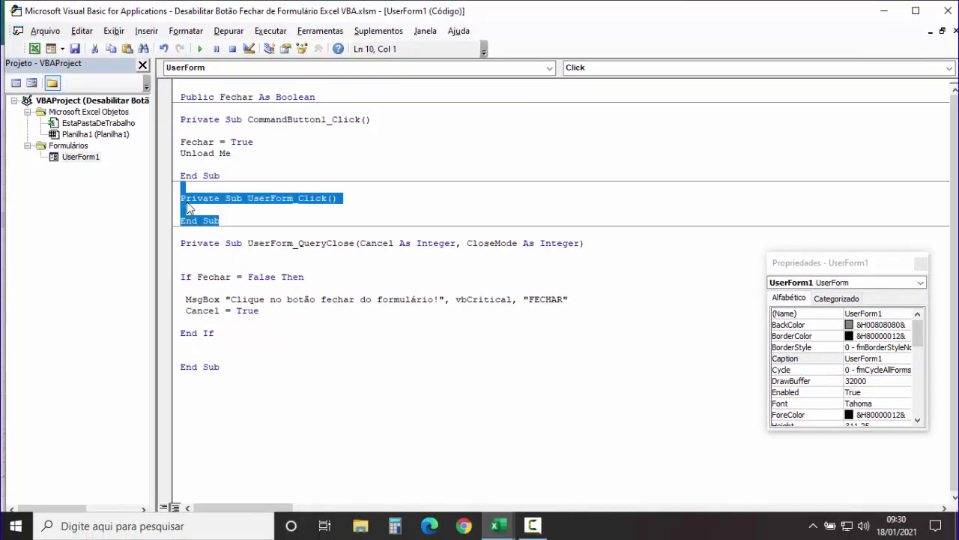
key(Delete)
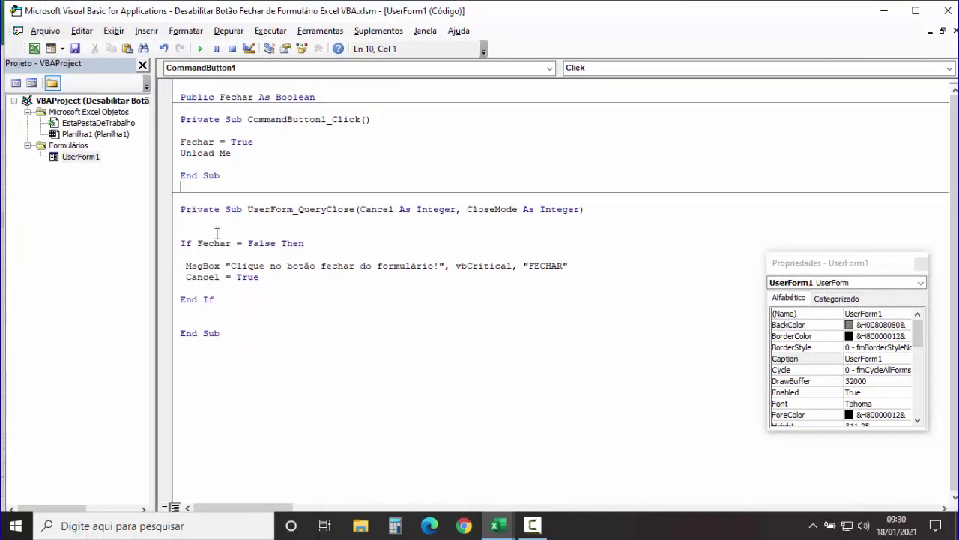
key(Delete)
key(Delete)
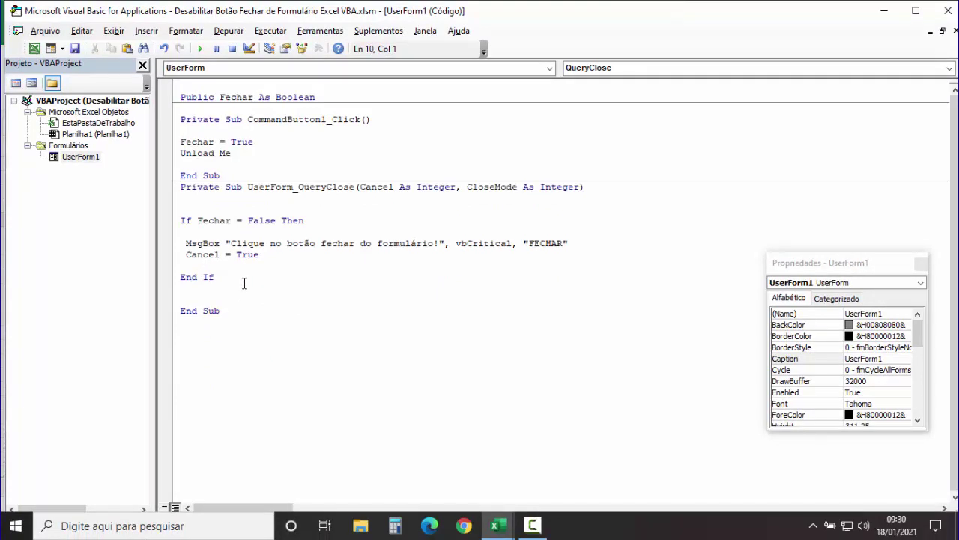
click(189, 87)
key(Delete)
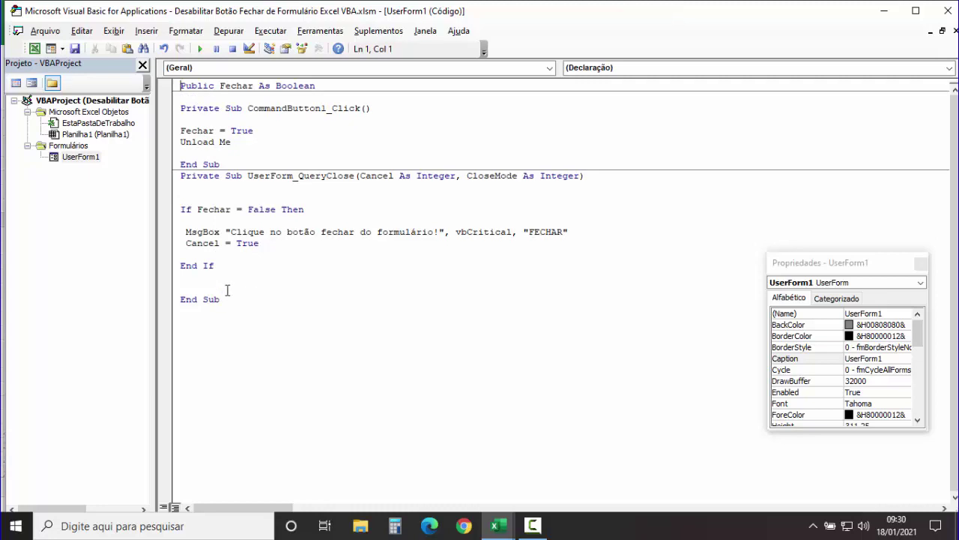
- Run UserForm1 with F5, confirm the X shows the FECHAR warning, then close it with FECHAR
double_click(80, 156)
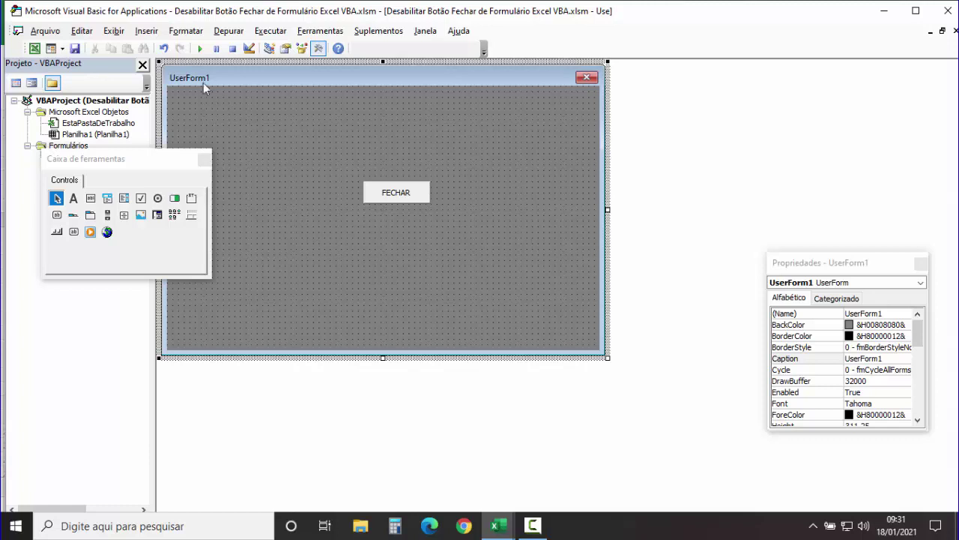
key(F5)
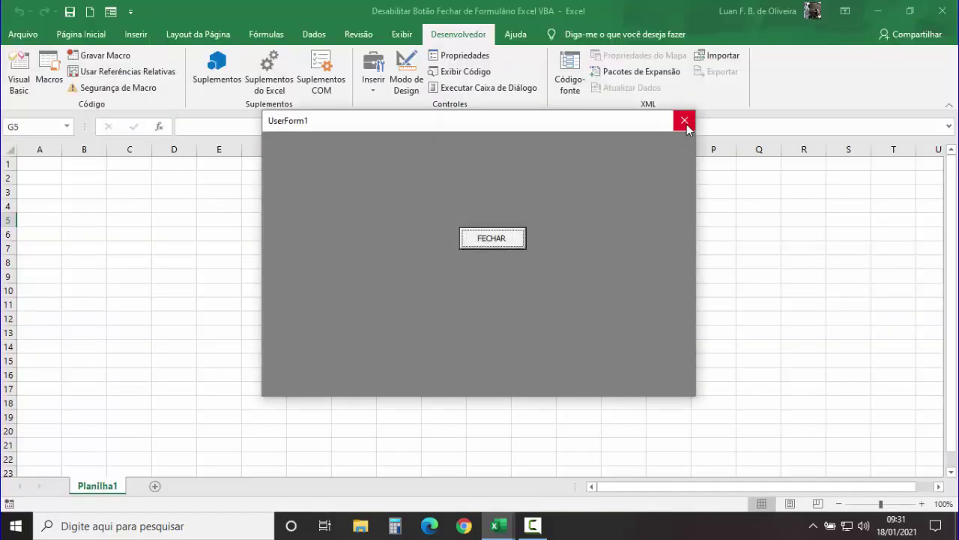
click(685, 122)
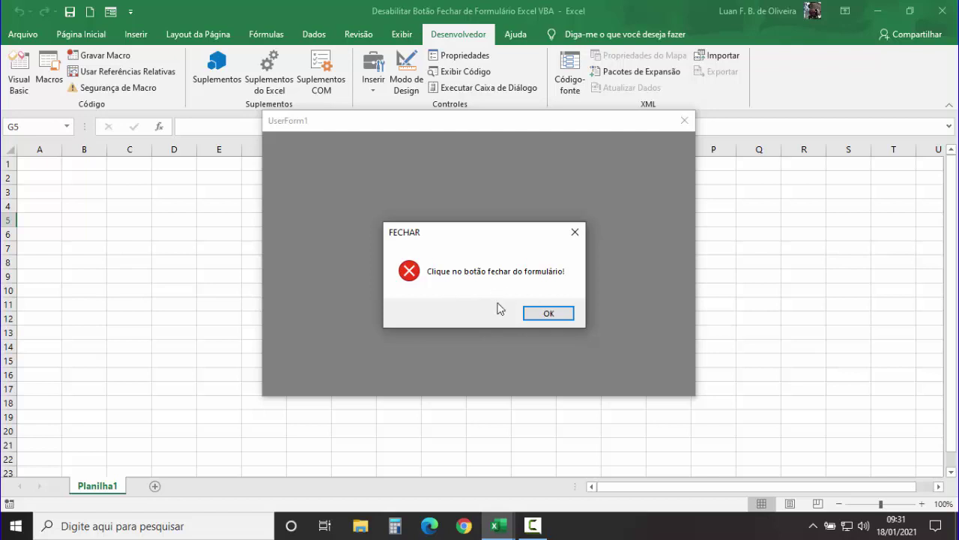
click(542, 315)
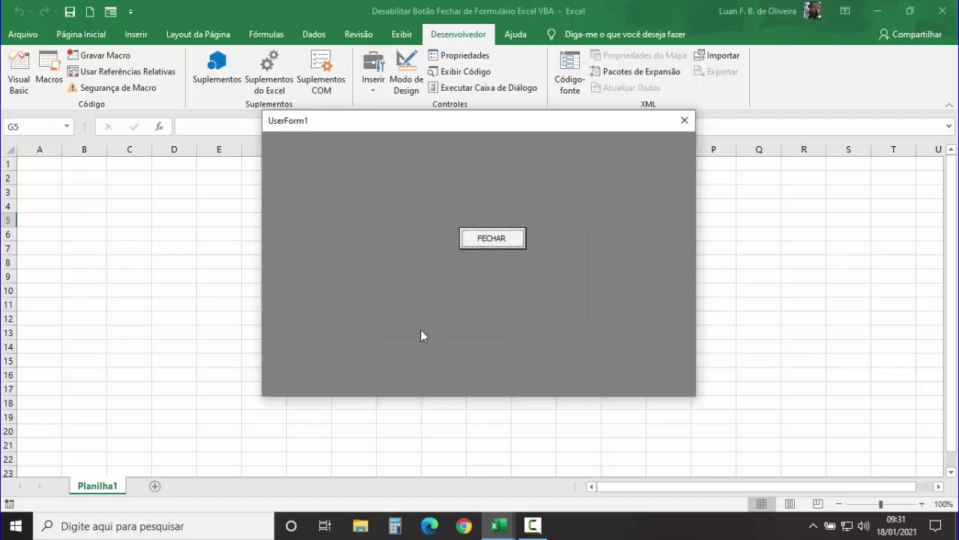
click(488, 241)
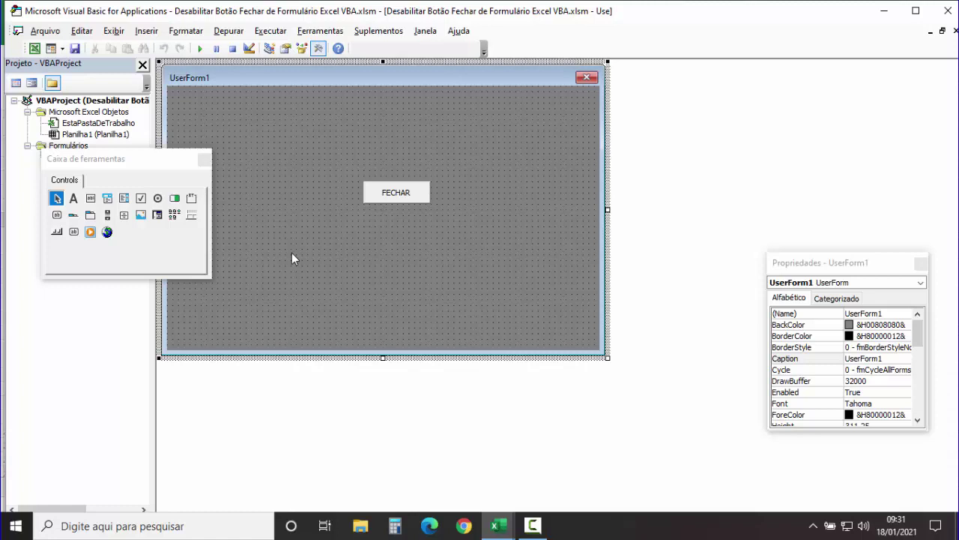
- Drag the FECHAR button slightly left and down on UserForm1
drag(396, 192, 368, 203)
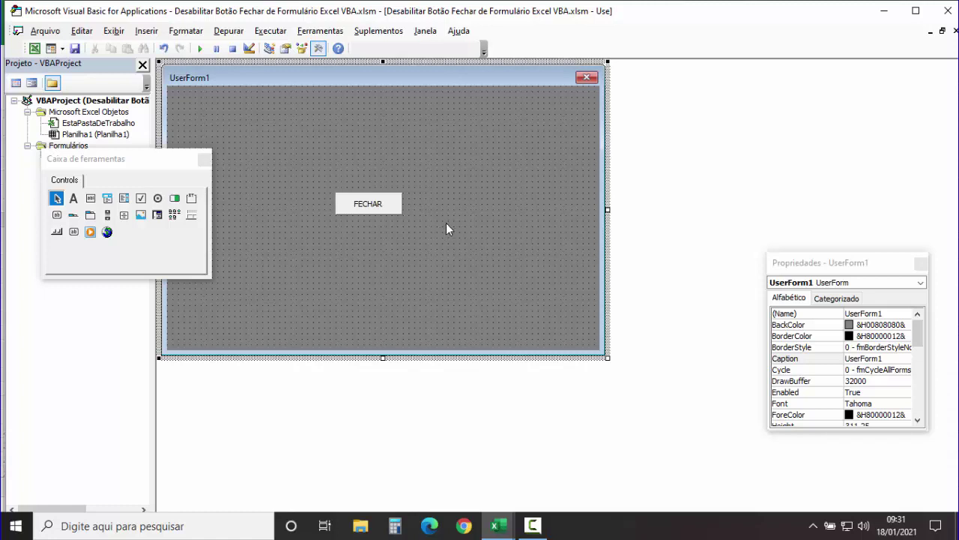